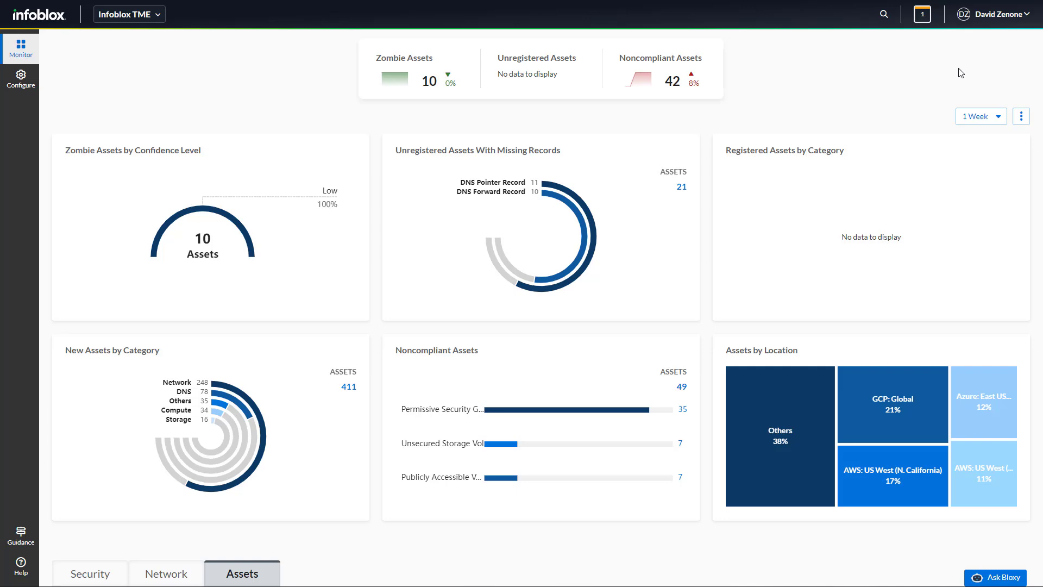
Check which access views the Red admin's profile can choose from
left_click(1002, 14)
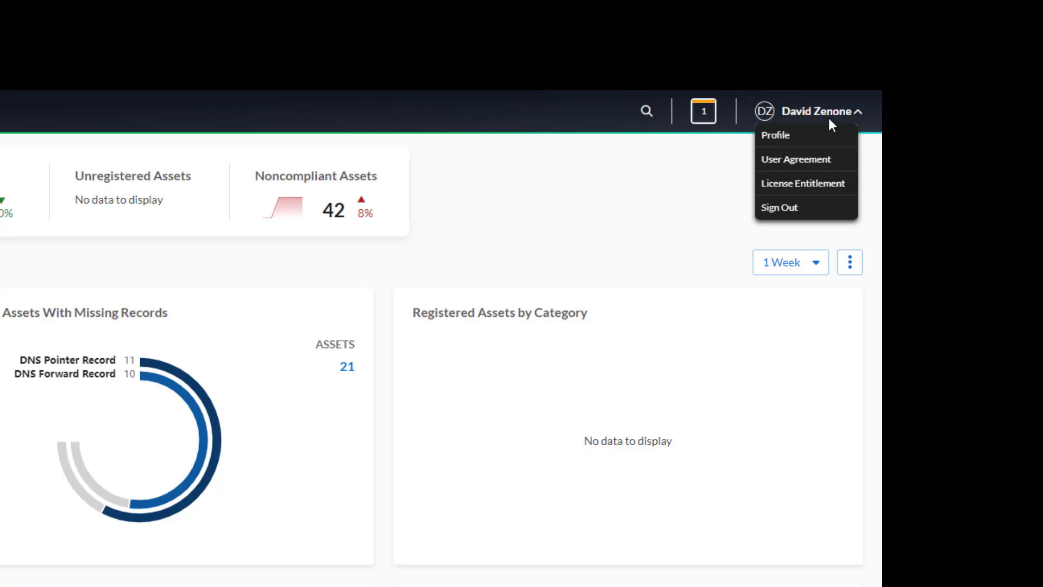
left_click(818, 132)
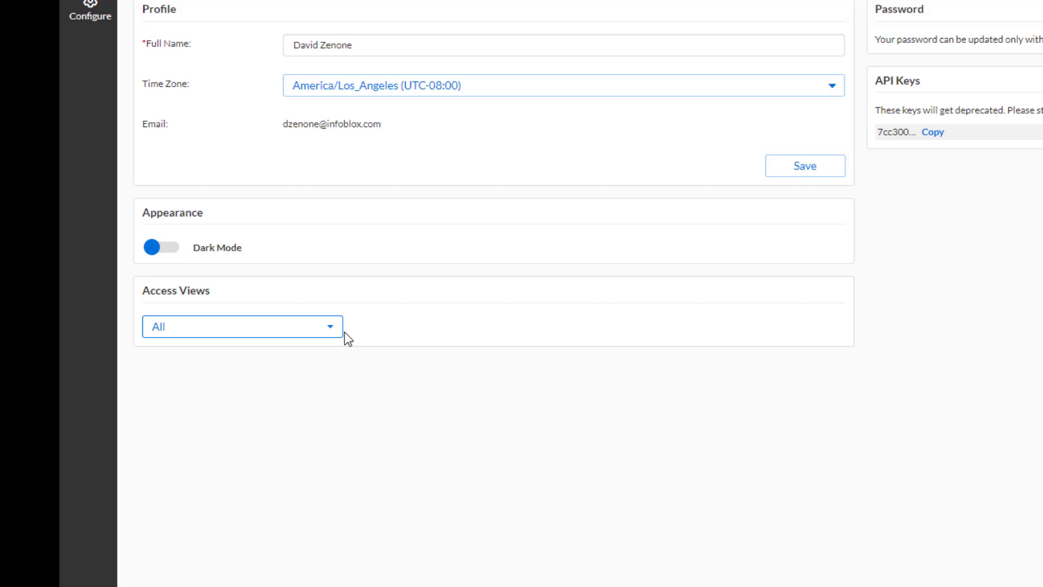
left_click(334, 328)
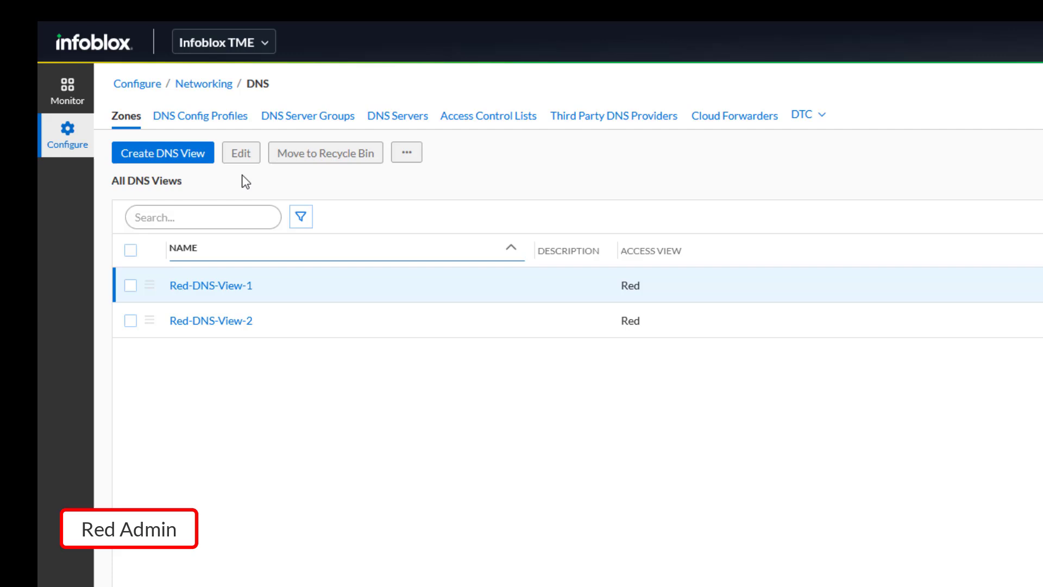
Add DNS view 'Red-DNS-View-New-Servers' with access view Red, then save and close
left_click(161, 151)
left_click(367, 138)
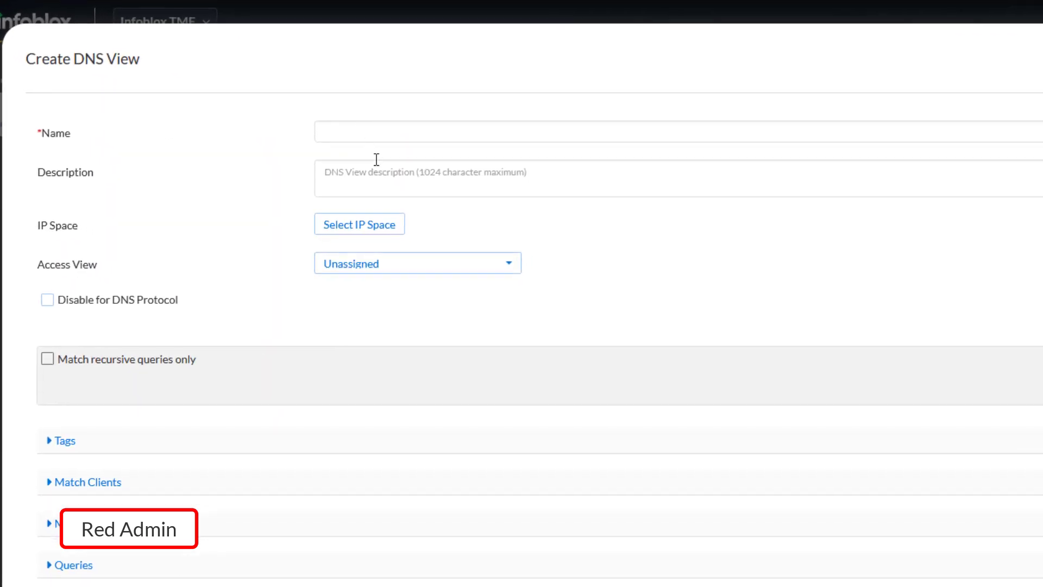
type("Red-DNS-View-New-Servers")
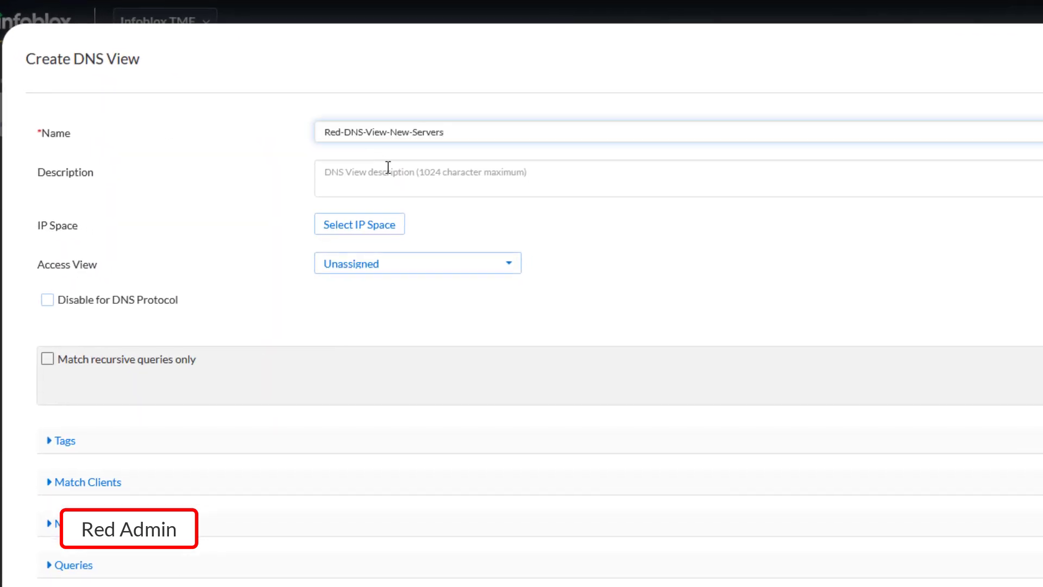
left_click(507, 263)
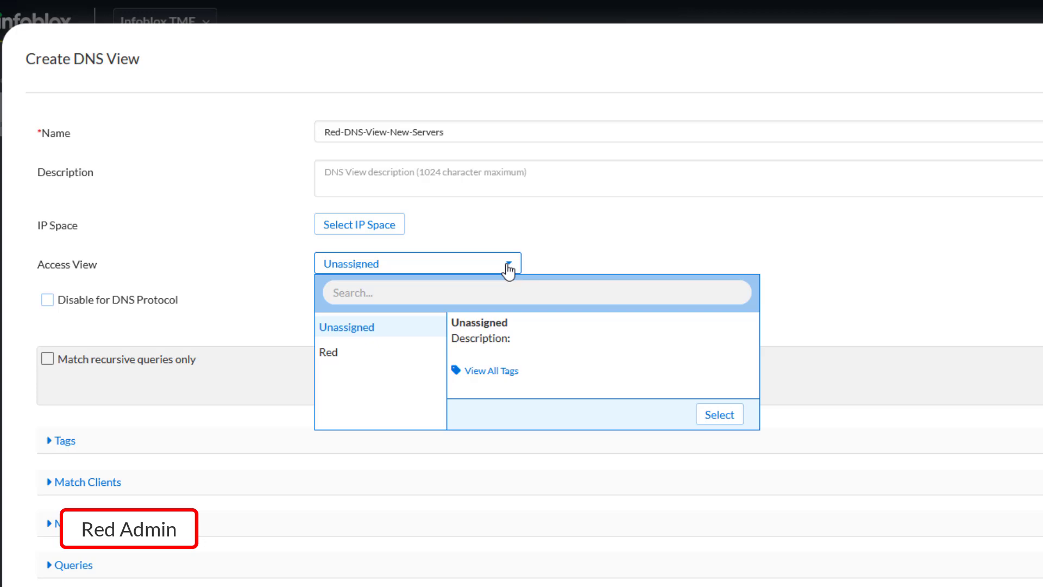
left_click(384, 350)
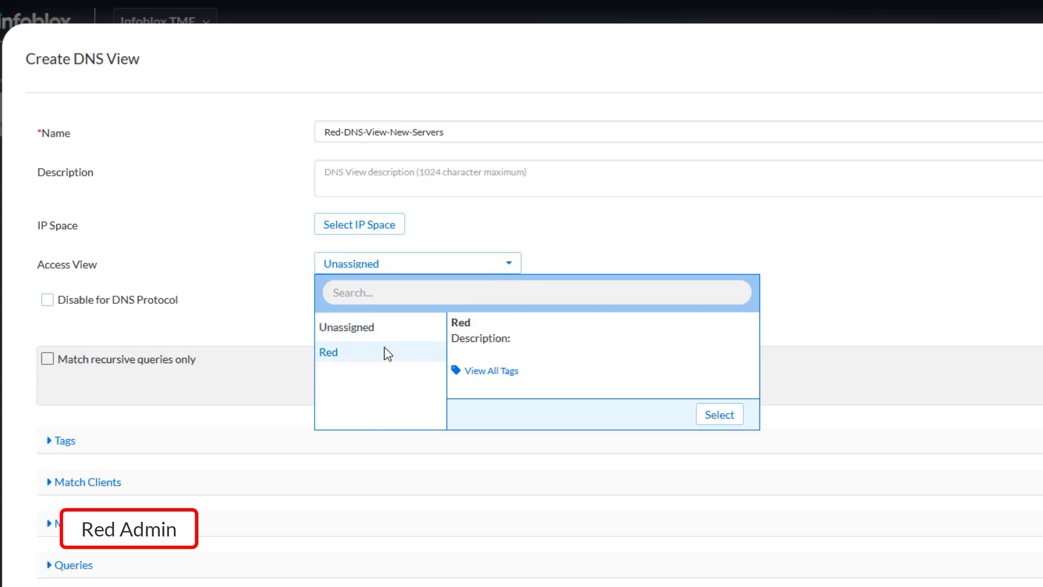
left_click(721, 418)
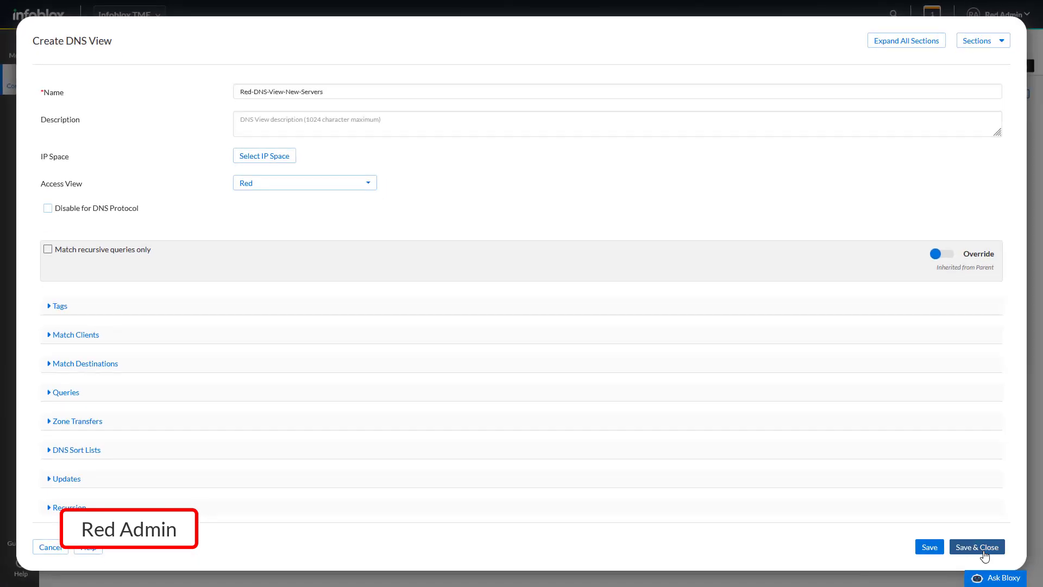
left_click(976, 547)
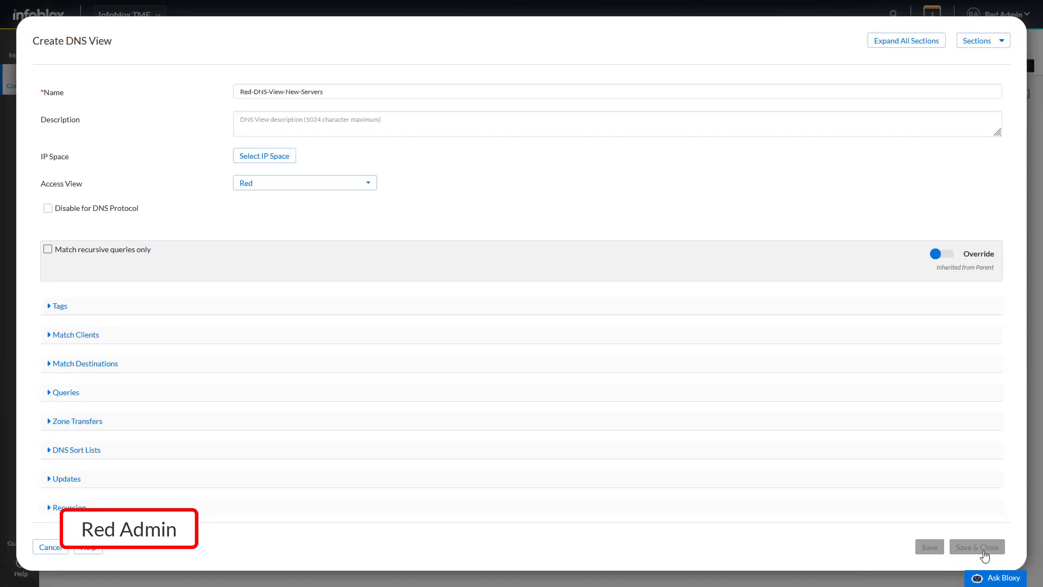